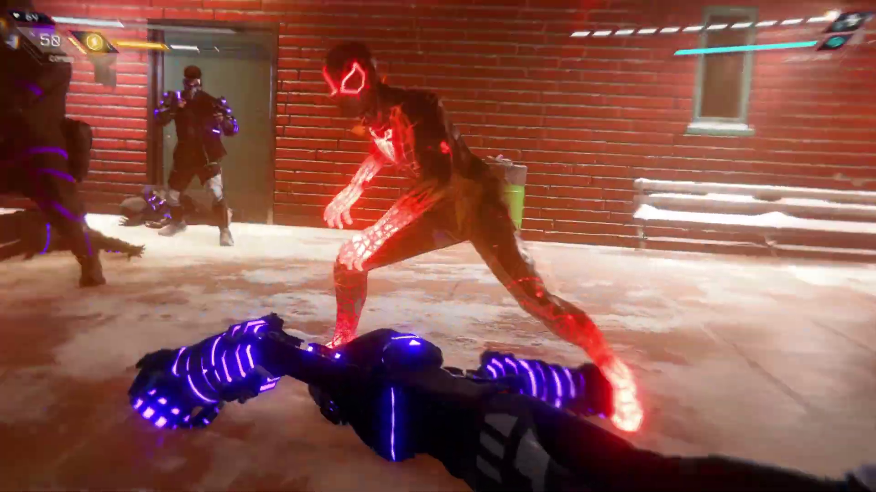
# Step: Open the live Spider-Man: Miles Morales stream from the Gaming voice channel in full view
pyautogui.moveTo(92, 330)
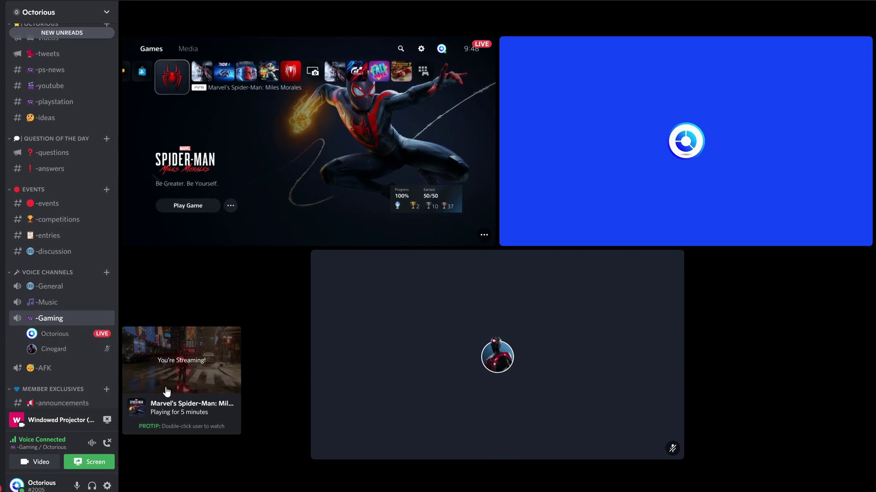
pyautogui.click(167, 392)
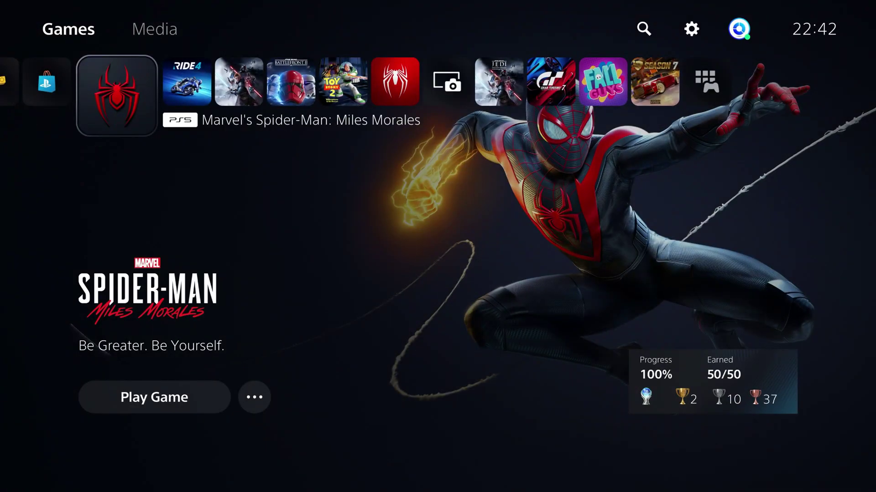
# Step: On the PS5, go to Settings > System > HDMI and highlight Enable HDCP
pyautogui.press('Up')
pyautogui.press('Right')
pyautogui.press('Return')
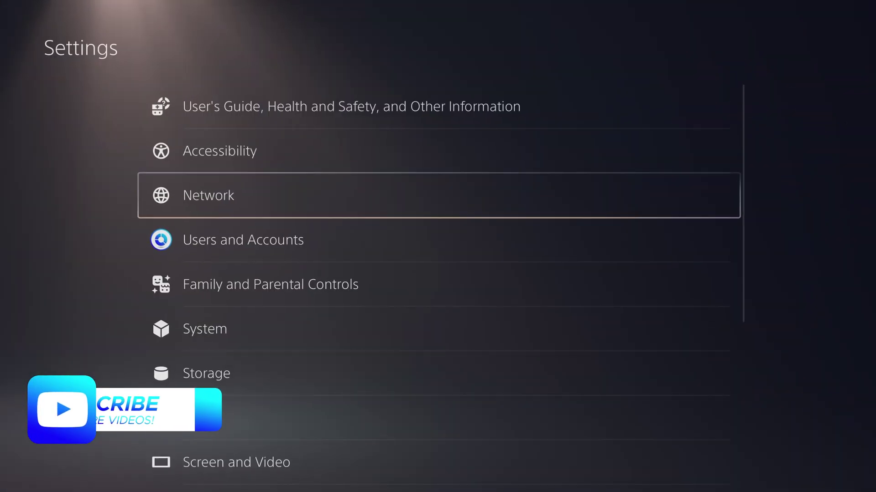
pyautogui.press('Down')
pyautogui.press('Down')
pyautogui.press('Down')
pyautogui.press('Return')
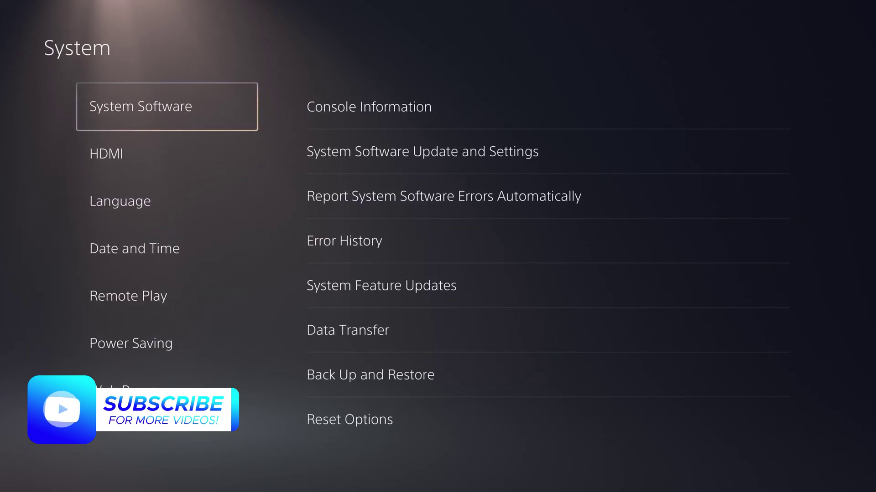
pyautogui.press('Down')
pyautogui.press('Right')
pyautogui.press('Down')
pyautogui.press('Down')
pyautogui.press('Down')
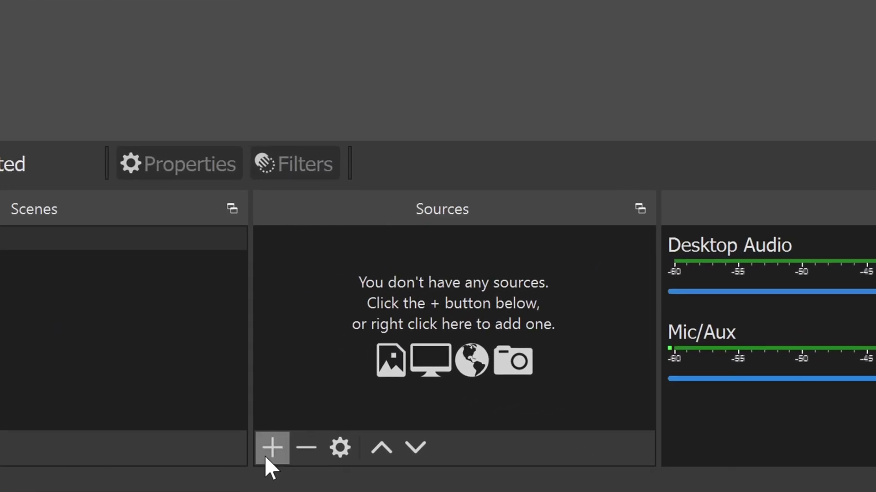
# Step: Add a new Video Capture Device source named PS5
pyautogui.click(269, 451)
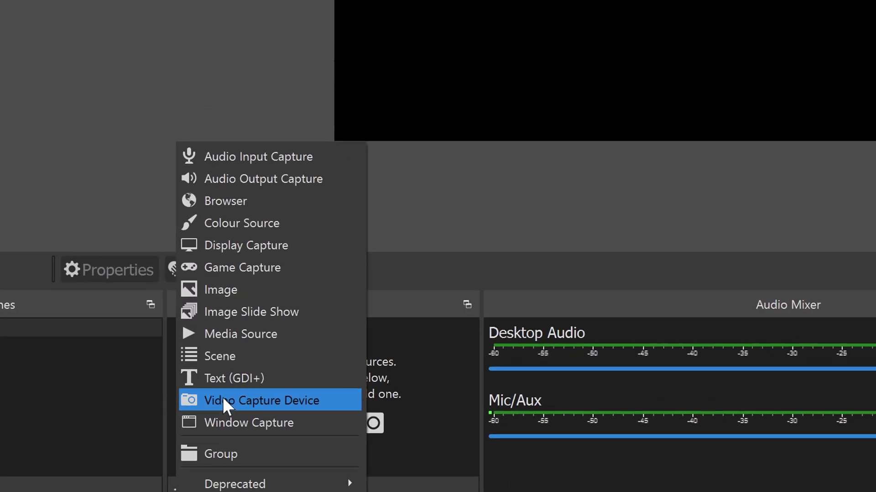
pyautogui.click(223, 400)
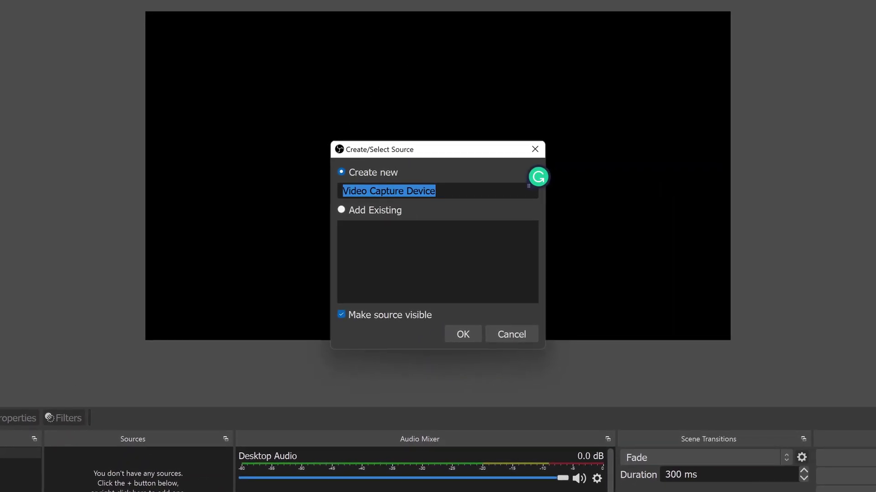
pyautogui.write('PS5')
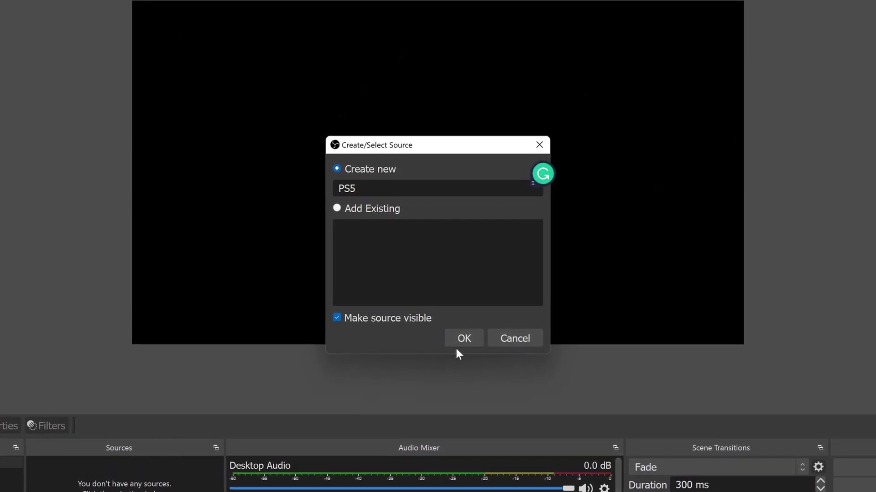
pyautogui.click(461, 342)
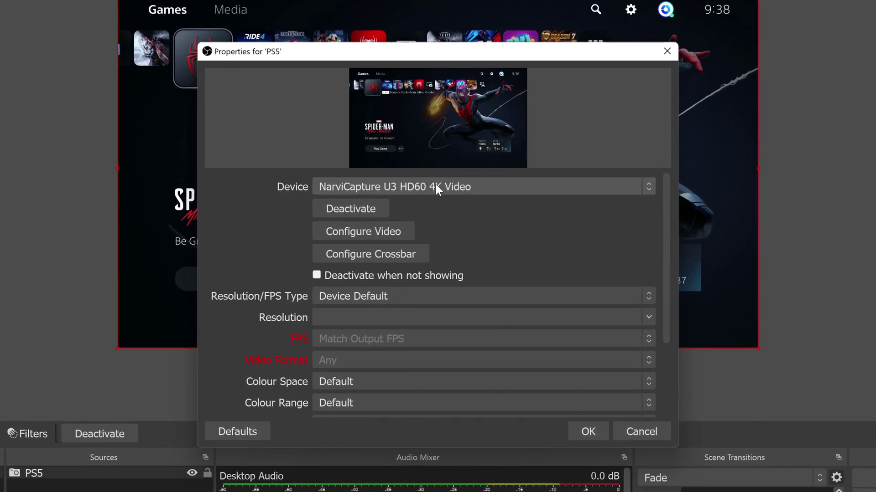
# Step: Set the PS5 source's device to NarviCapture U3 HD60 4K Video
pyautogui.click(437, 188)
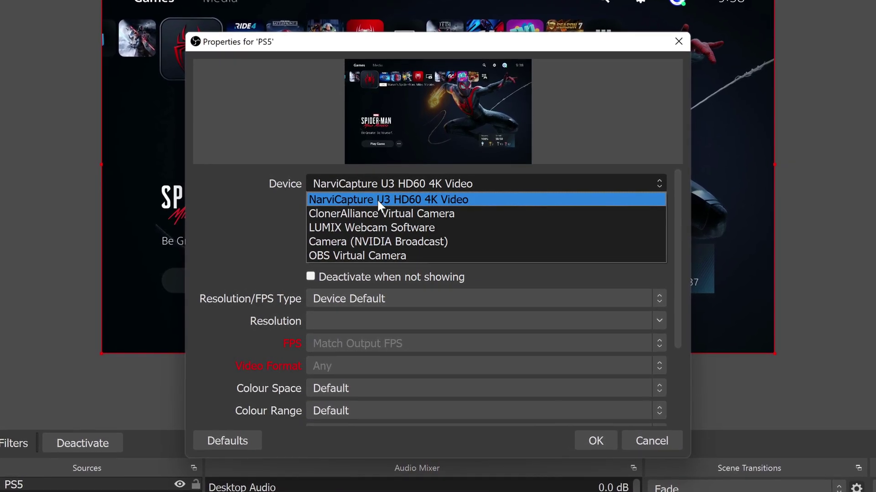
pyautogui.click(377, 200)
pyautogui.moveTo(308, 32); pyautogui.dragTo(874, 0)
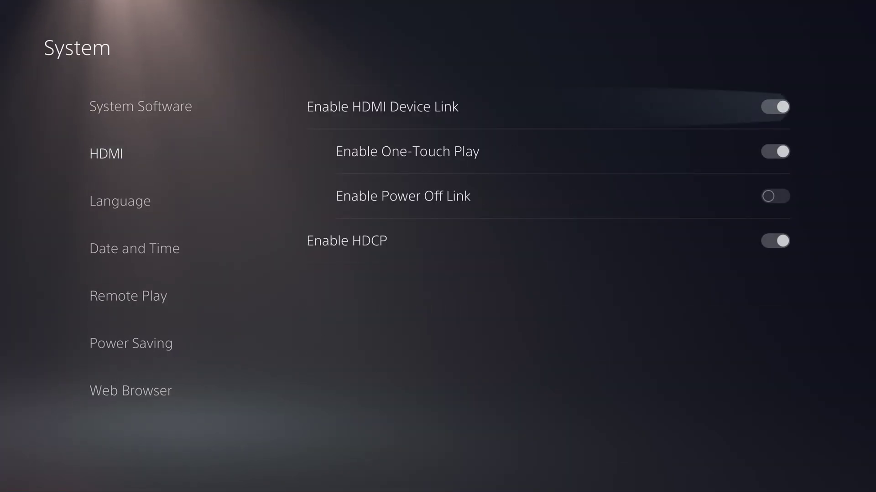
pyautogui.press('Down')
pyautogui.press('Down')
pyautogui.press('Down')
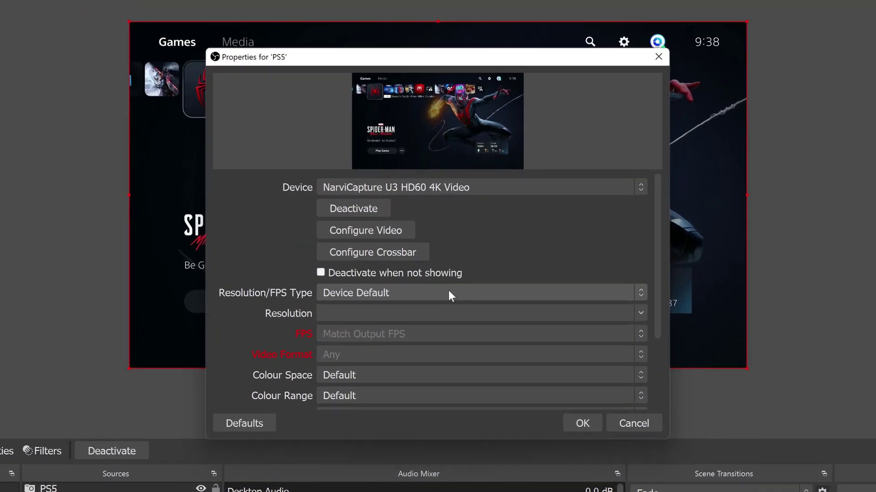
# Step: Set the PS5 source to a Custom resolution of 1920x1080 at 60 FPS
pyautogui.click(514, 293)
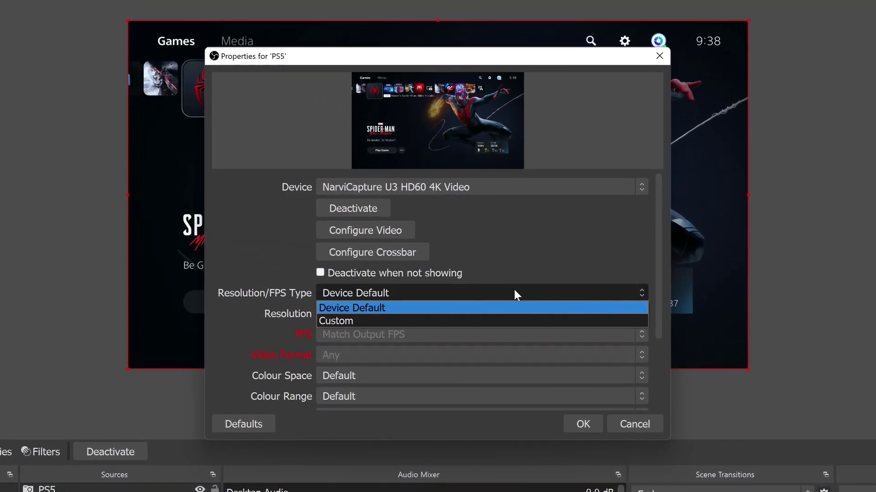
pyautogui.click(327, 322)
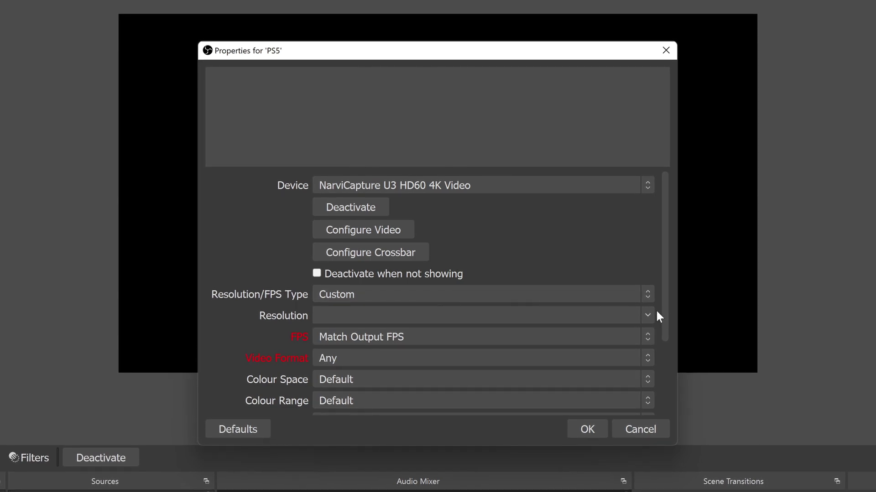
pyautogui.click(651, 315)
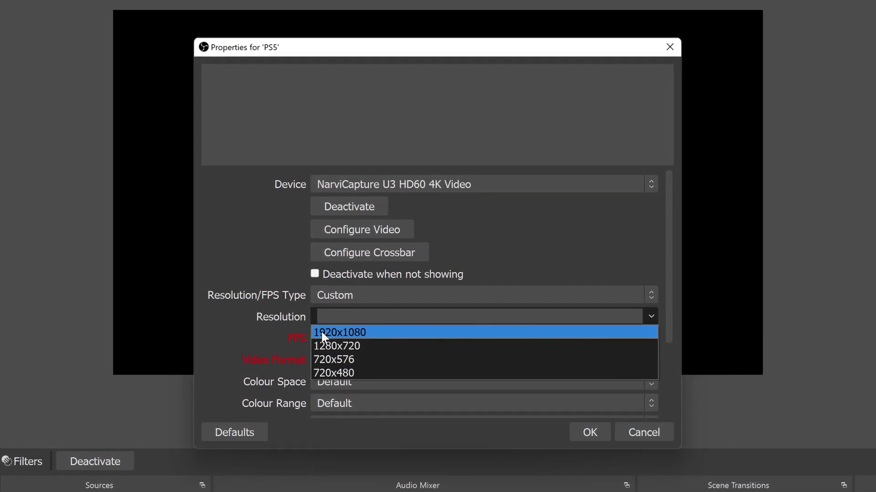
pyautogui.click(343, 334)
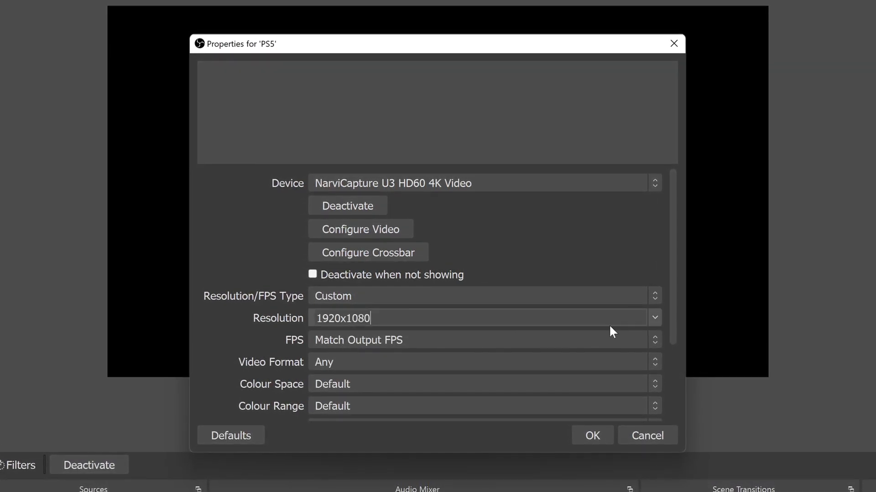
pyautogui.click(651, 340)
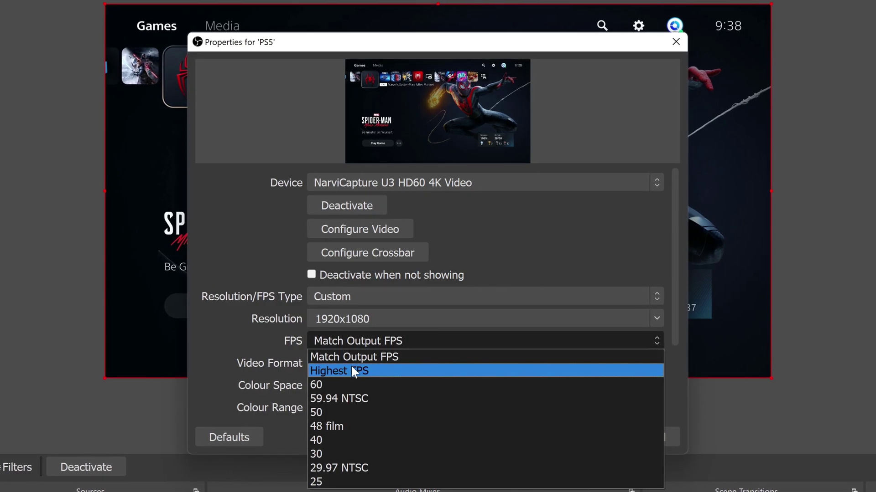
pyautogui.click(319, 385)
pyautogui.scroll(-2, 336, 368)
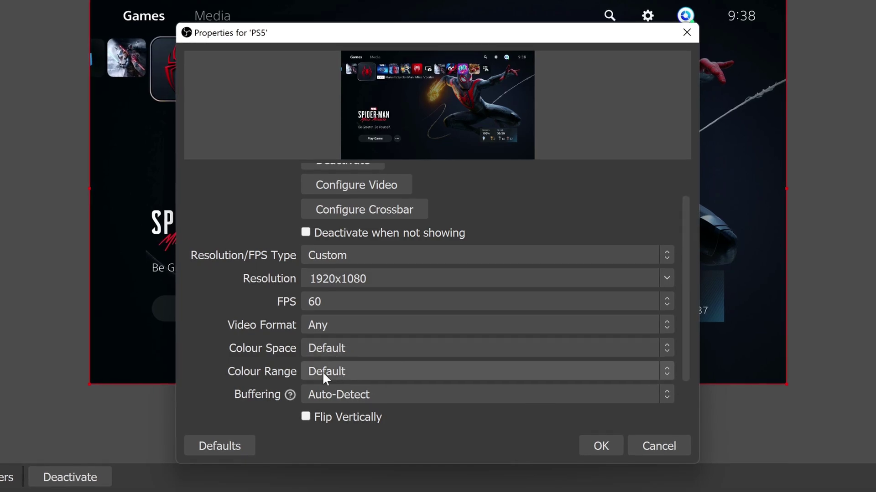
# Step: Use Digital Audio Interface (NarviCapture) as the PS5 source's custom audio device and confirm
pyautogui.moveTo(252, 38); pyautogui.dragTo(568, 0)
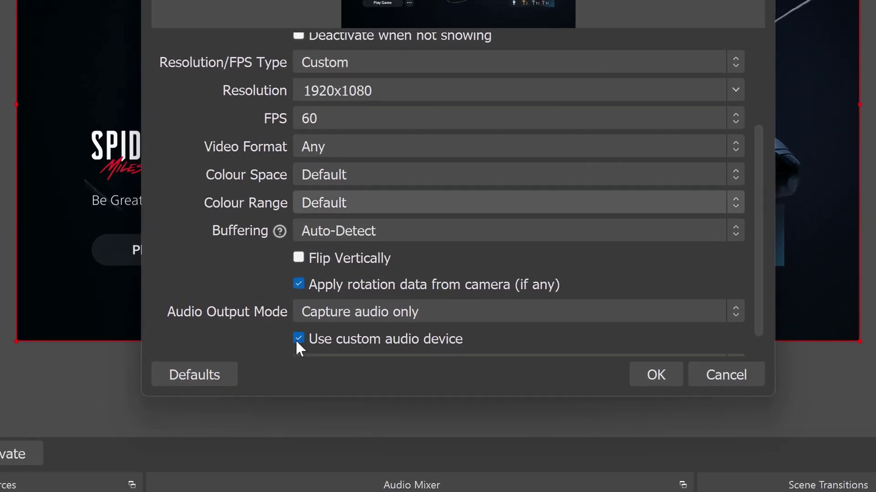
pyautogui.click(366, 338)
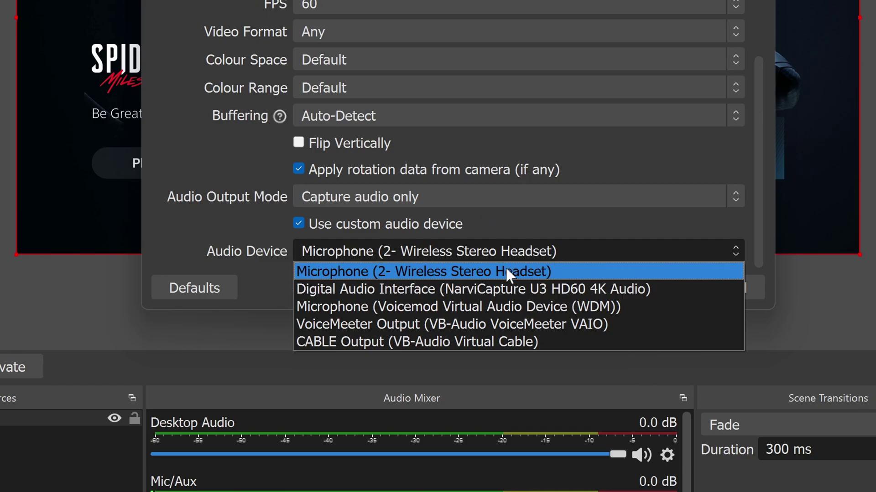
pyautogui.click(500, 289)
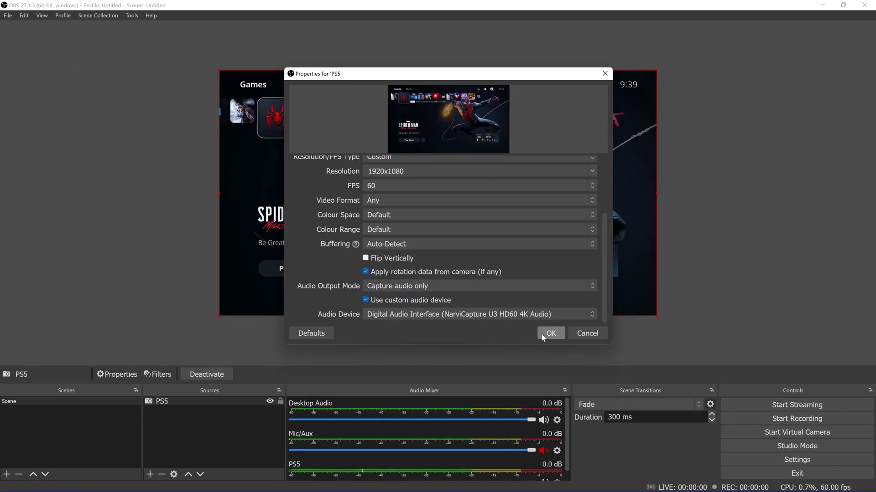
pyautogui.click(650, 289)
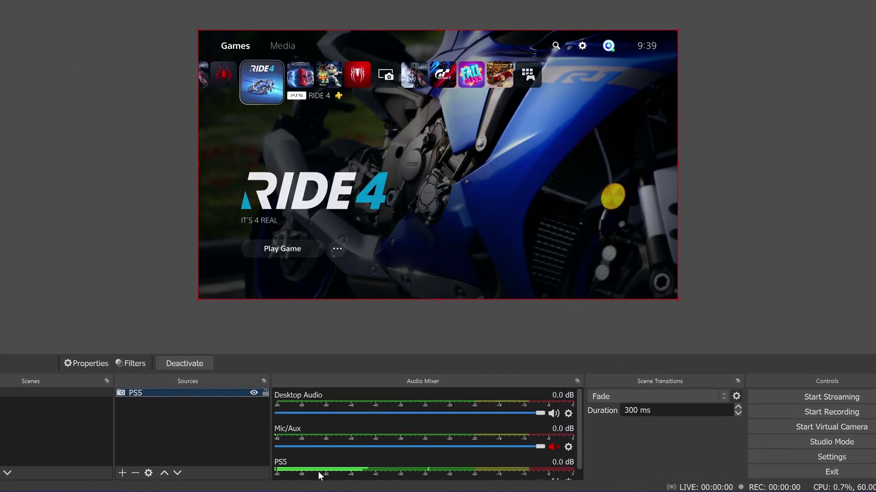
pyautogui.scroll(-1, 388, 458)
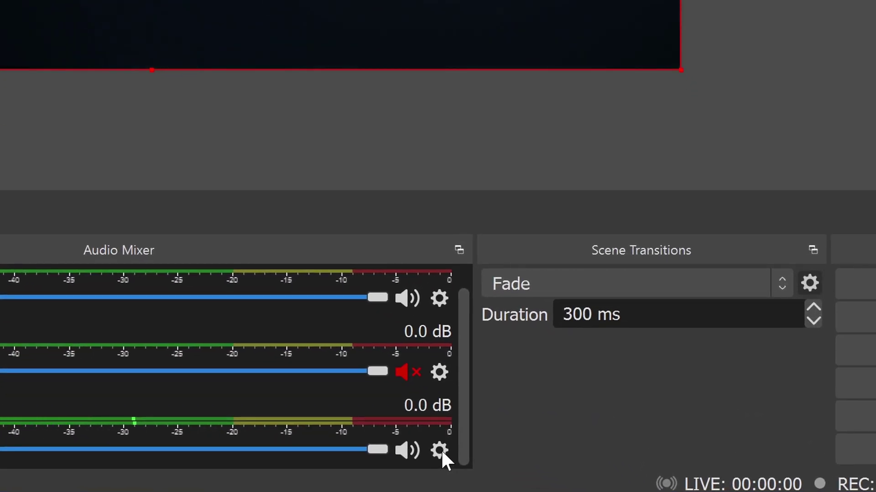
# Step: Set PS5 audio monitoring to Monitor and Output, checking the Windows output device
pyautogui.click(439, 450)
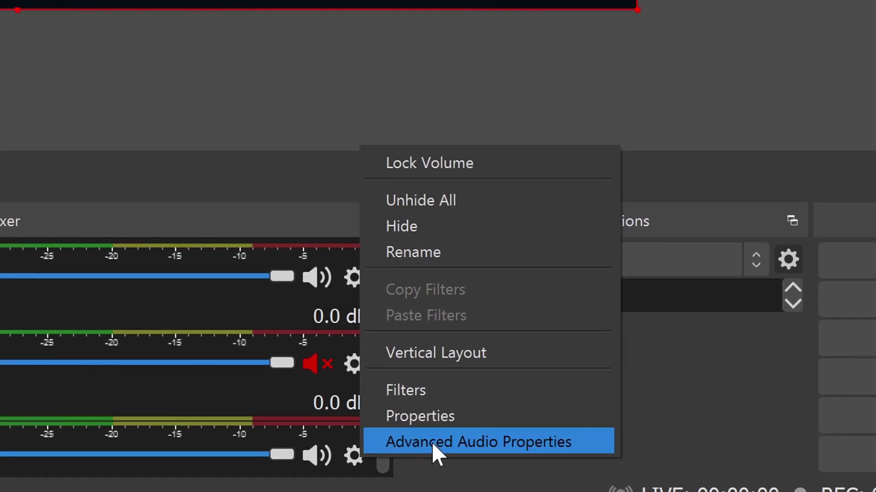
pyautogui.click(395, 432)
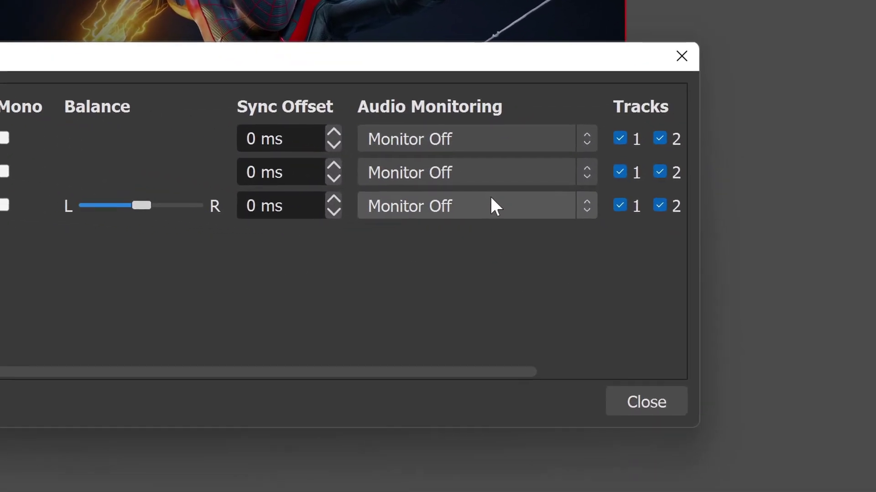
pyautogui.click(607, 227)
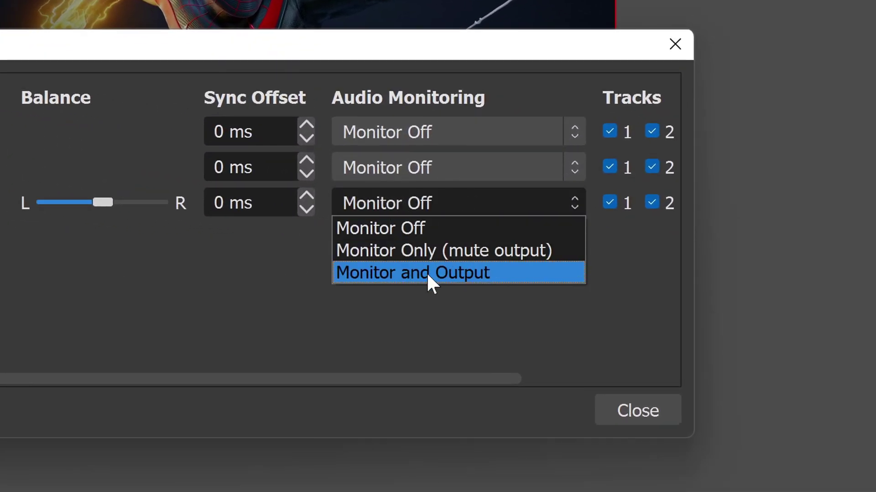
pyautogui.click(458, 277)
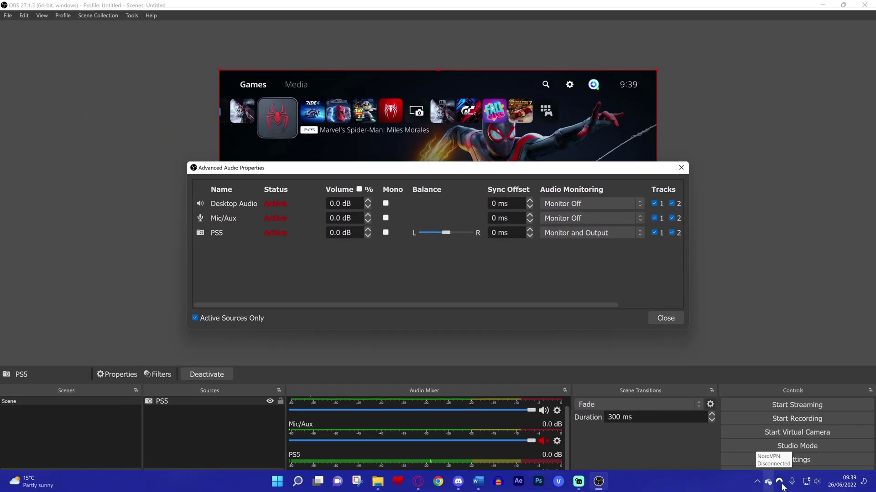
pyautogui.click(812, 482)
pyautogui.click(853, 446)
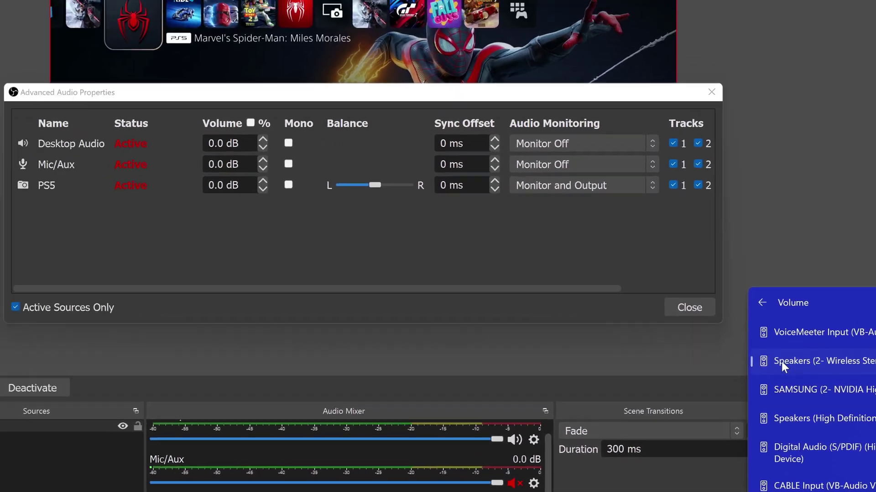
pyautogui.click(487, 237)
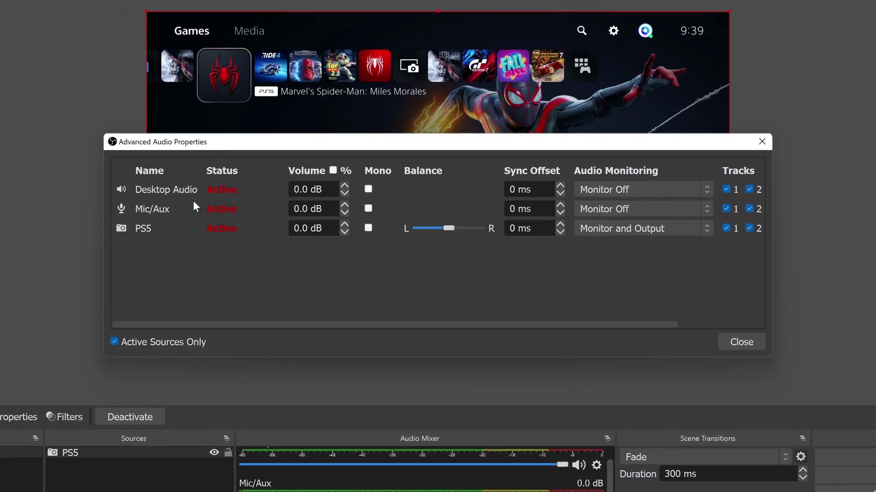
# Step: Leave the Mic/Aux and PS5 volumes at 0.0 dB and close Advanced Audio Properties
pyautogui.click(344, 205)
pyautogui.click(344, 204)
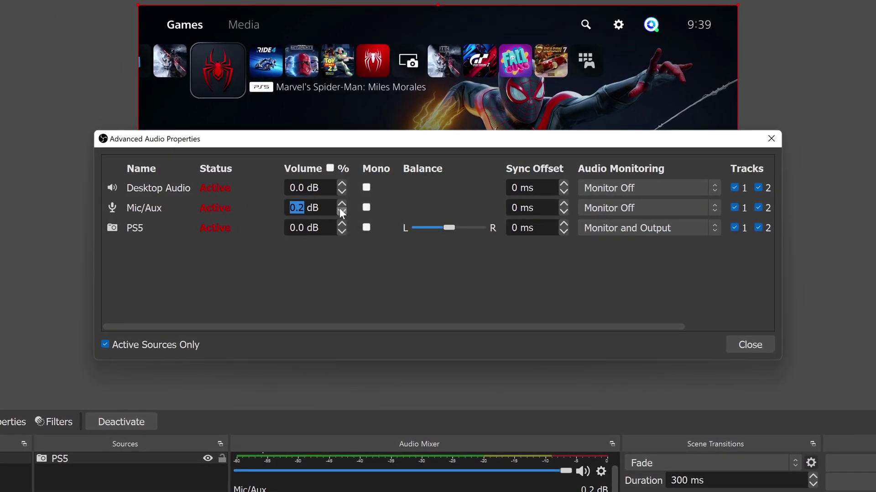
pyautogui.click(341, 212)
pyautogui.click(341, 212)
pyautogui.click(342, 224)
pyautogui.click(342, 223)
pyautogui.click(341, 223)
pyautogui.click(342, 223)
pyautogui.click(342, 223)
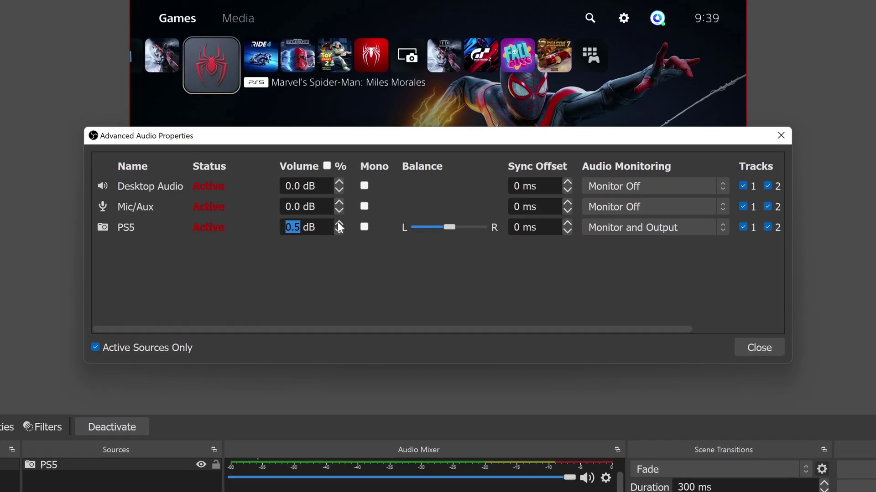
pyautogui.click(339, 231)
pyautogui.click(339, 232)
pyautogui.click(339, 231)
pyautogui.click(339, 232)
pyautogui.click(338, 231)
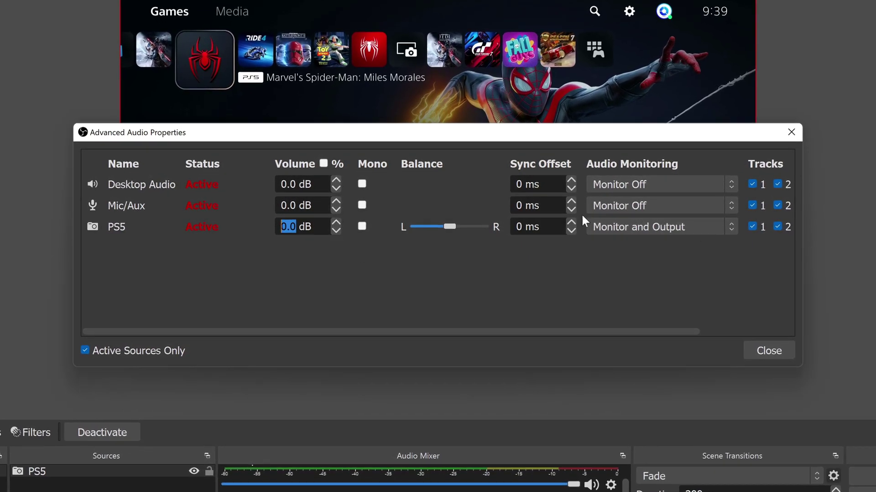
pyautogui.click(785, 354)
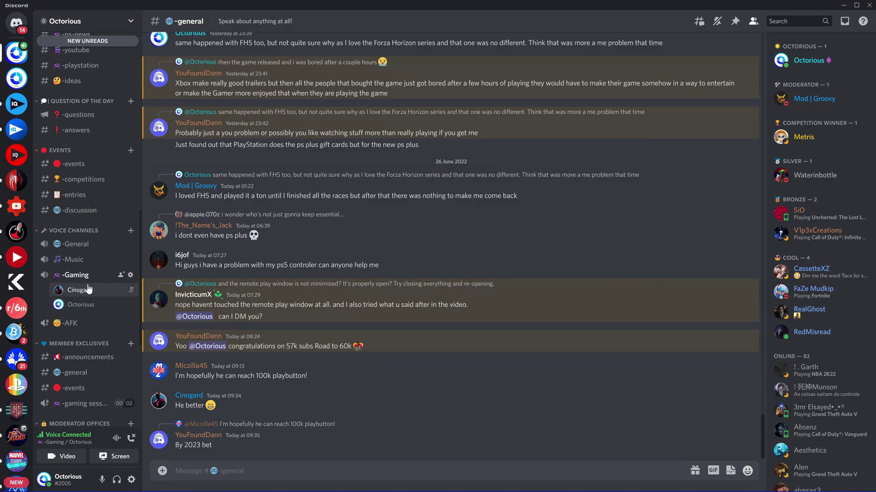
# Step: Join the -Gaming voice call and make Microphone (2- Wireless Stereo Headset) the input device
pyautogui.click(88, 278)
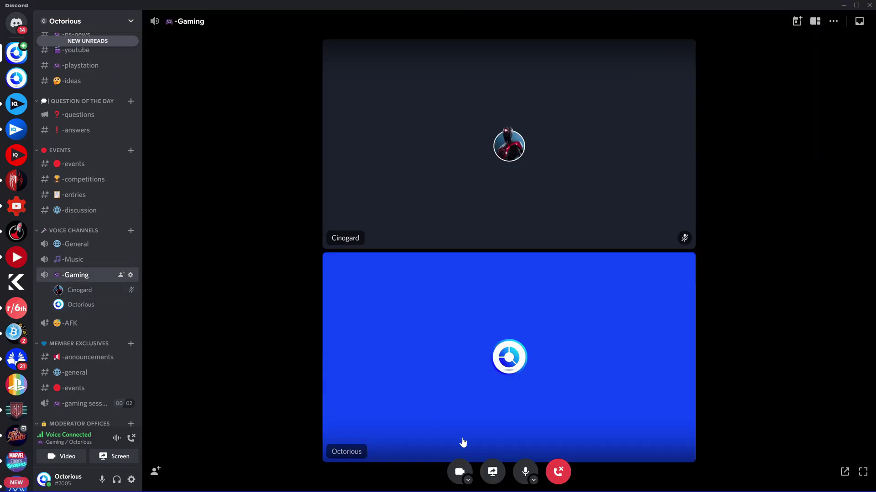
pyautogui.click(533, 481)
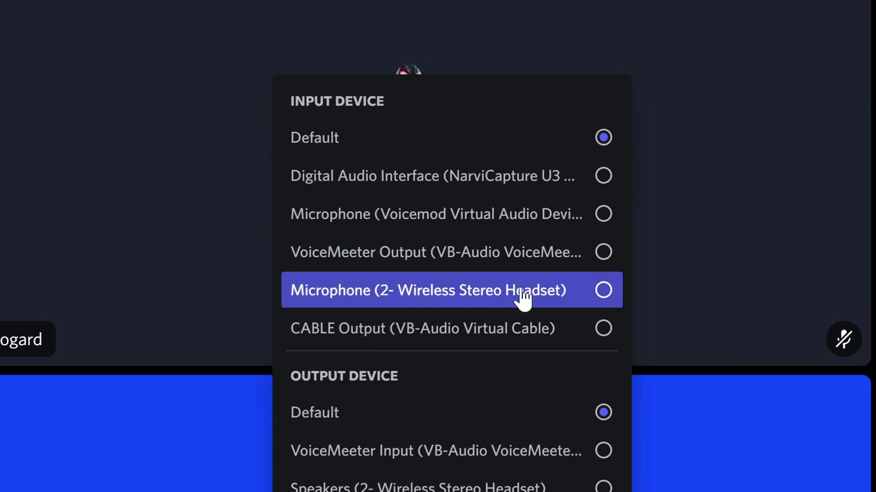
pyautogui.click(605, 291)
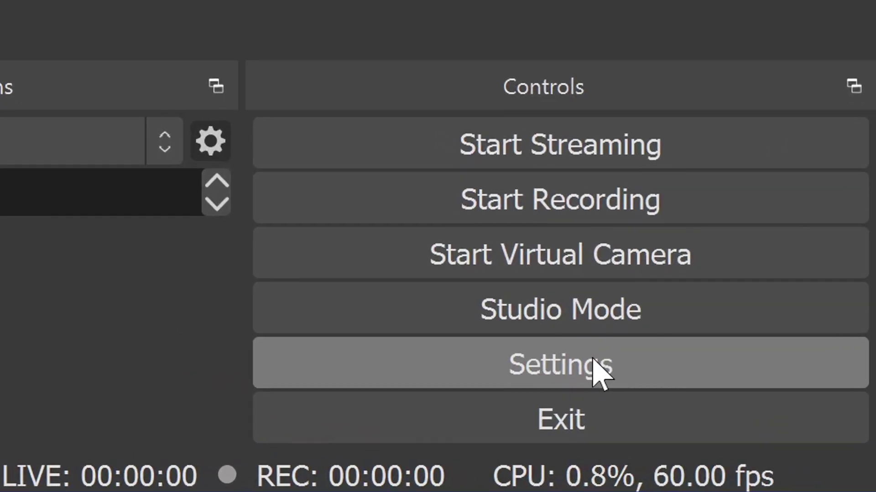
# Step: Keep OBS video at 1920x1080 base and output resolution with 60 FPS
pyautogui.click(791, 457)
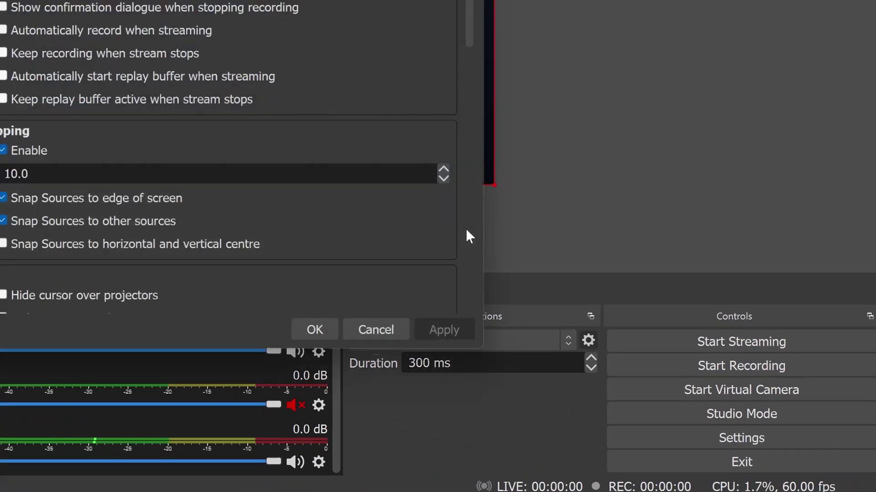
pyautogui.click(234, 186)
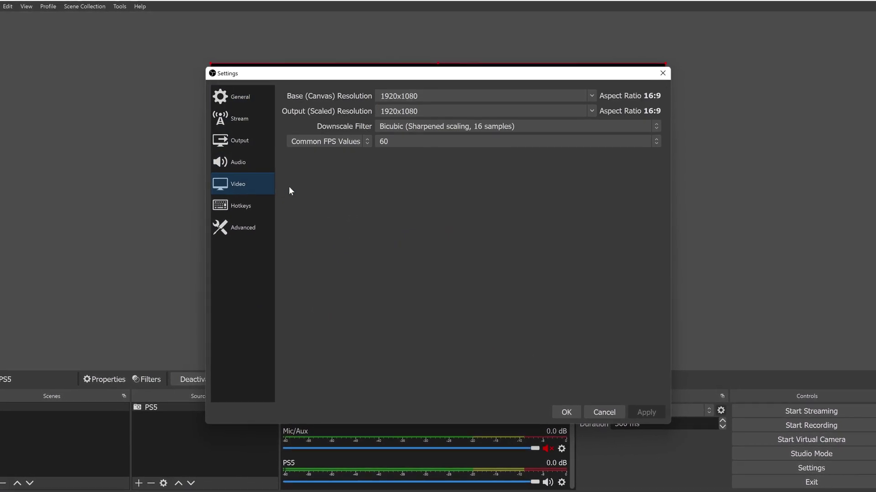
pyautogui.click(596, 91)
pyautogui.click(410, 108)
pyautogui.click(599, 108)
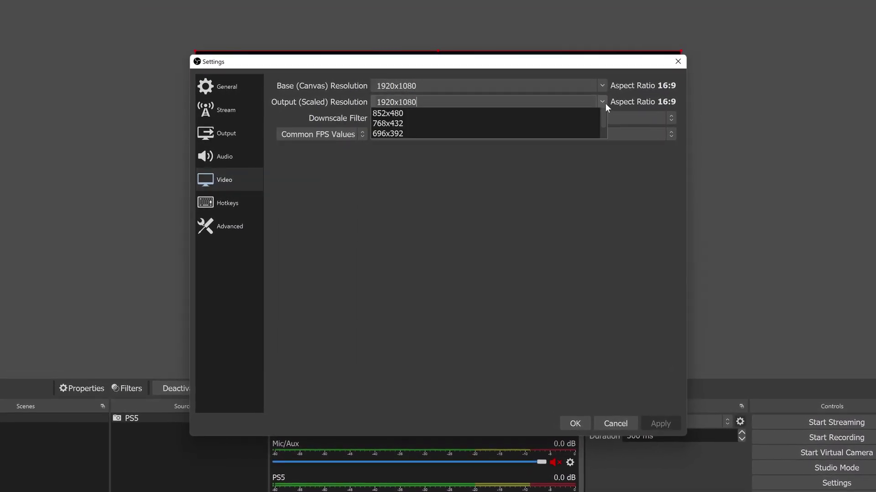
pyautogui.click(425, 113)
pyautogui.click(665, 133)
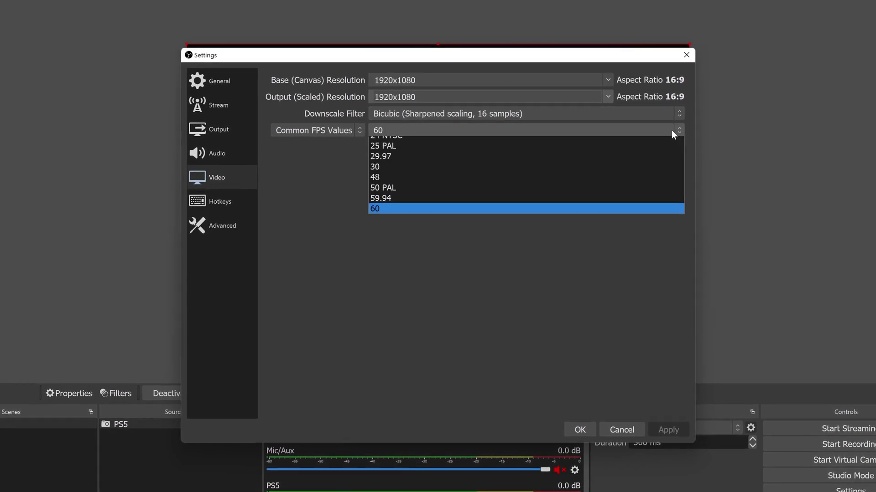
pyautogui.click(405, 235)
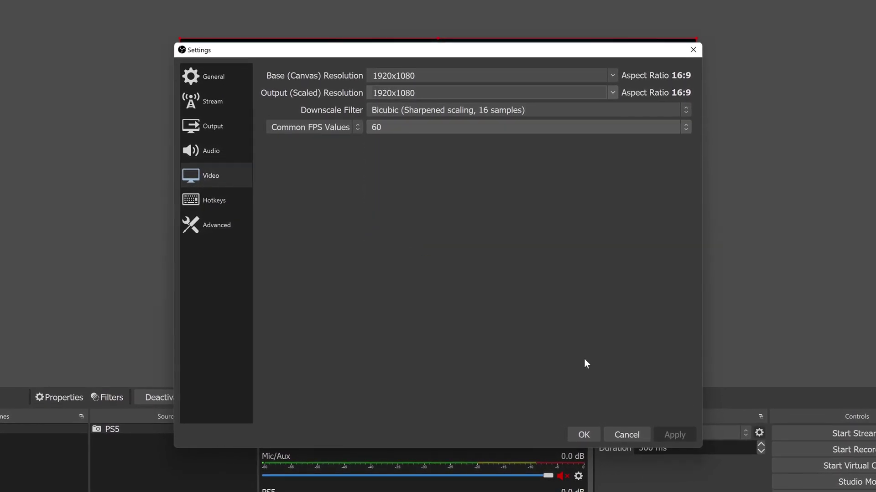
pyautogui.click(585, 439)
# Step: Open a Windowed Projector of the preview and bring the Discord call to the front
pyautogui.rightClick(416, 186)
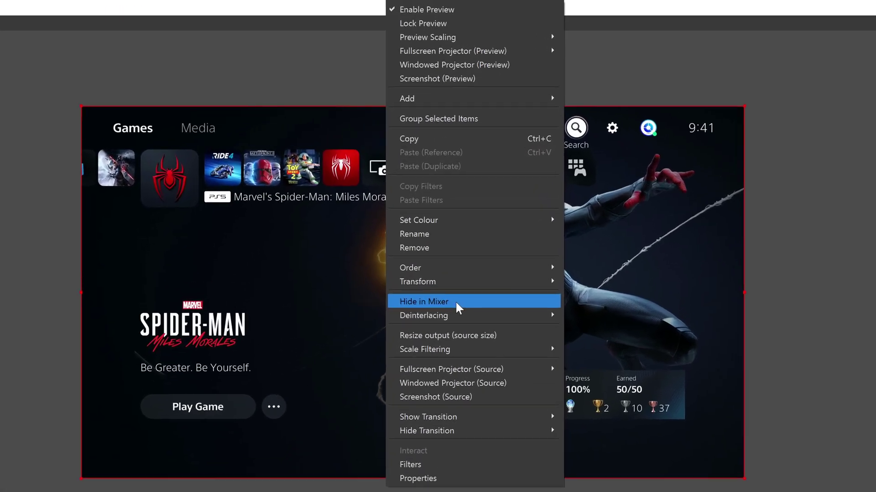
pyautogui.click(524, 67)
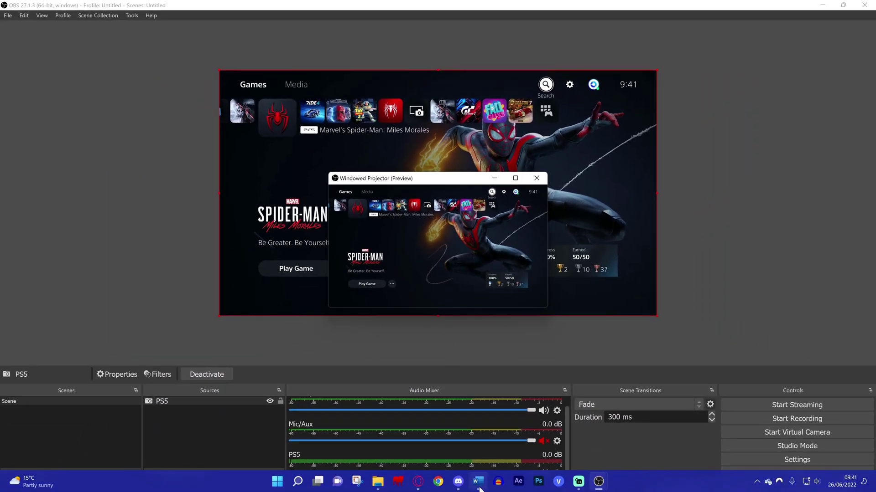
pyautogui.click(458, 481)
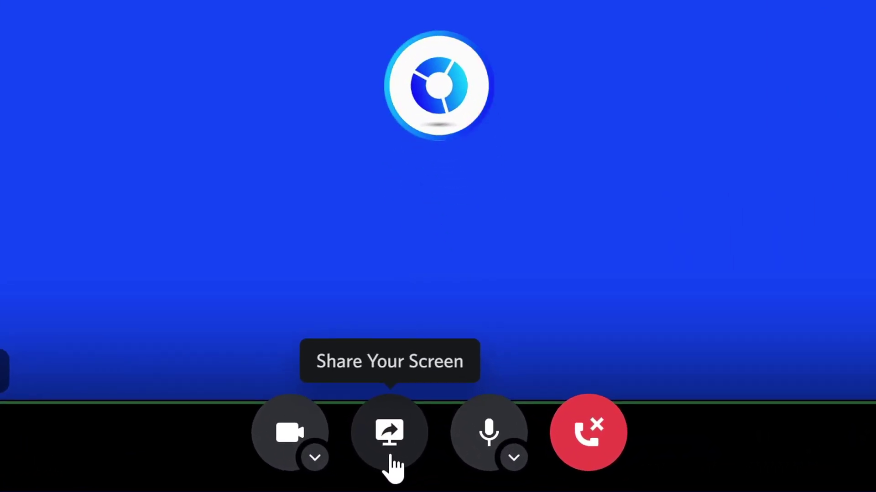
# Step: Share the Windowed Projector (Preview) window in the Discord call
pyautogui.click(390, 456)
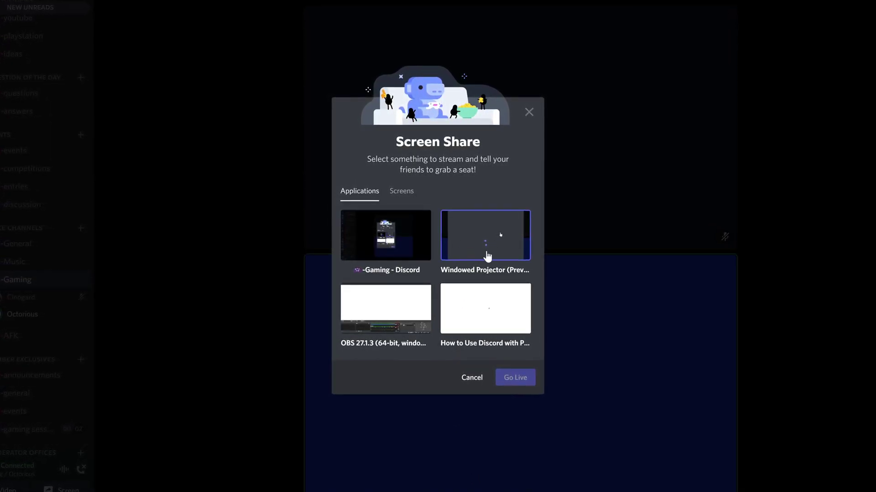
pyautogui.click(487, 257)
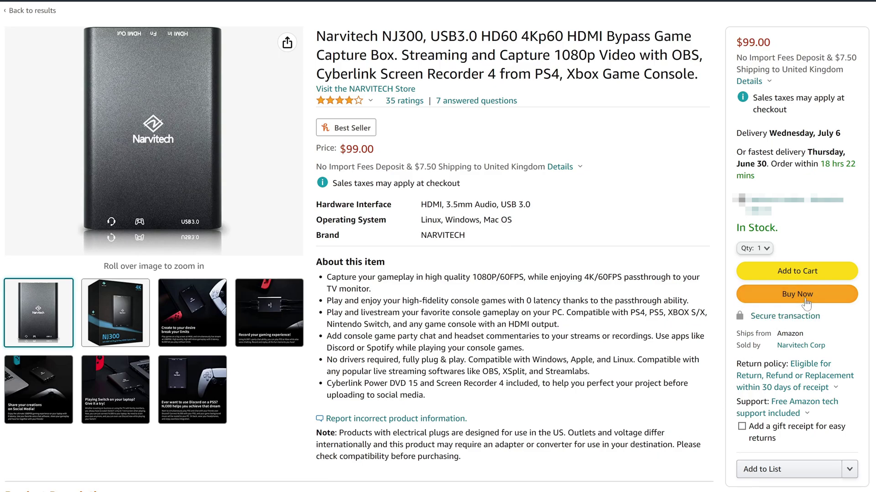
# Step: Start Buy Now for the Narvitech NJ300 and apply a promotional code
pyautogui.click(805, 295)
pyautogui.write('10Octorious')
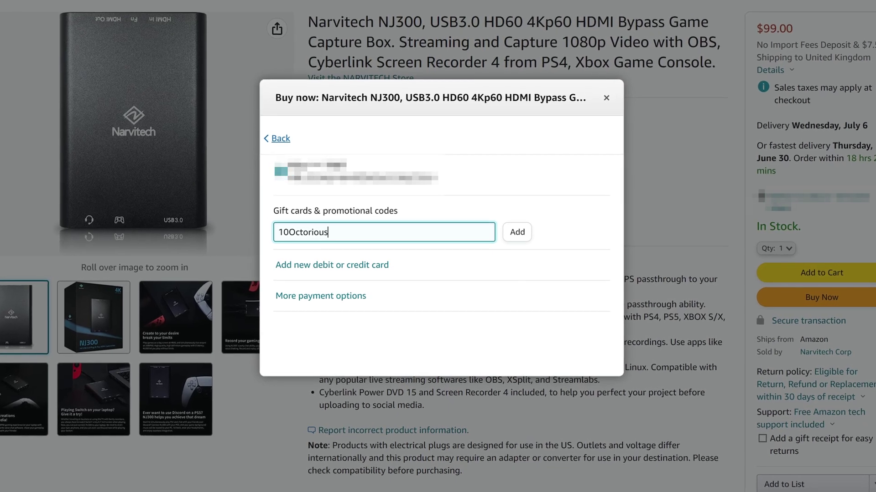
pyautogui.click(522, 238)
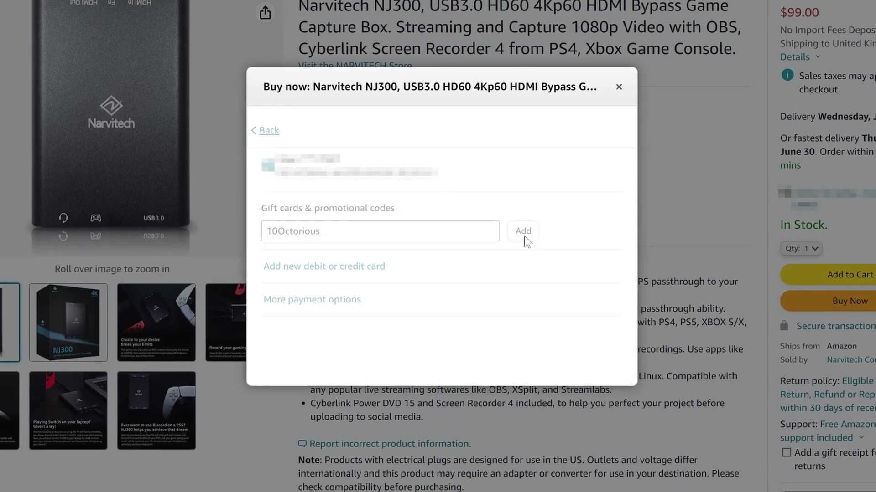